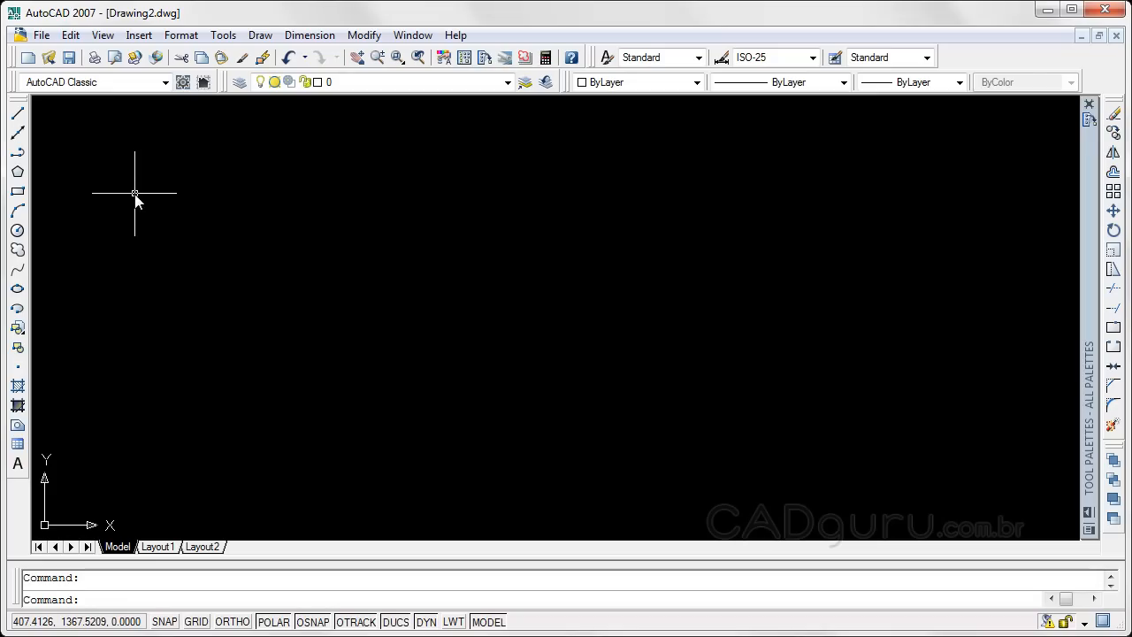
Step: Draw a 500-unit horizontal line to the right and a 500-unit vertical line up from its end
click(23, 118)
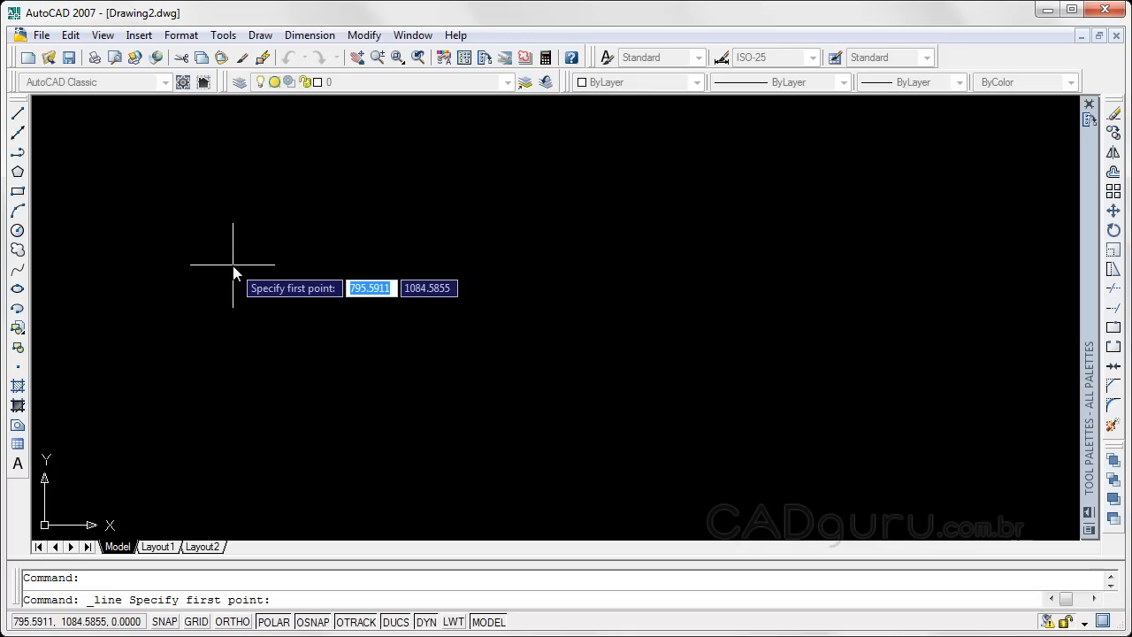
click(231, 422)
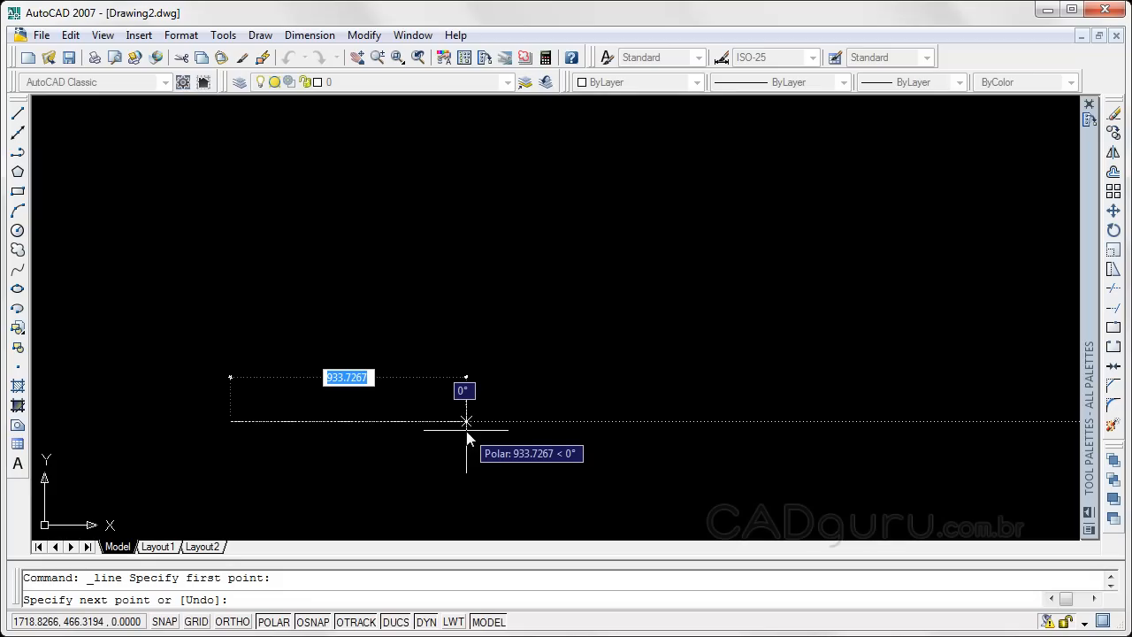
text(500)
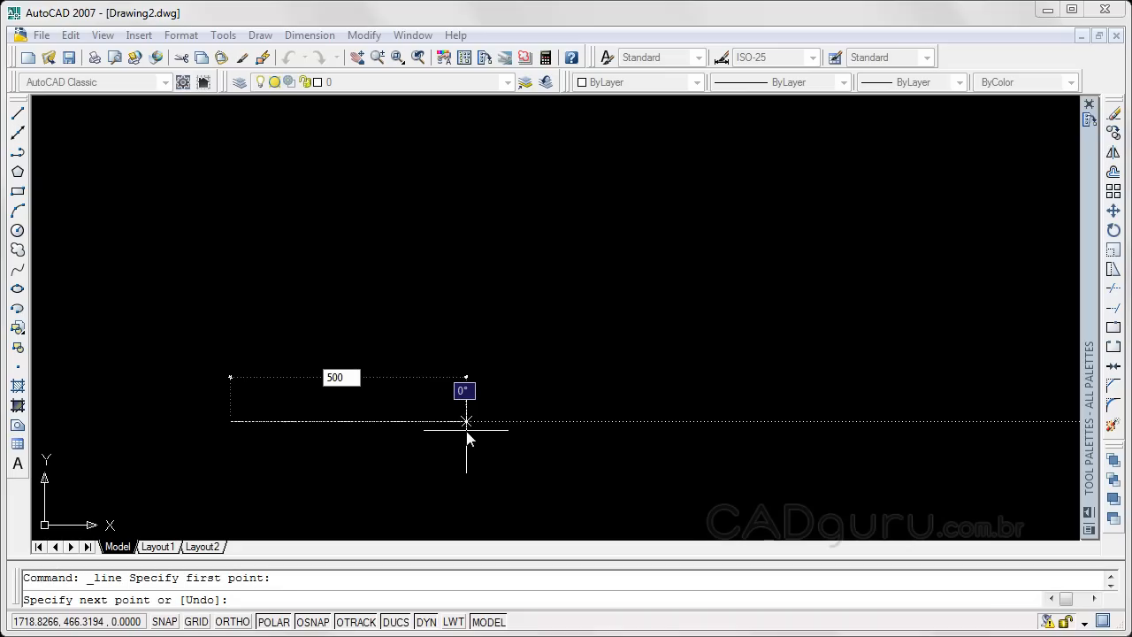
key(Return)
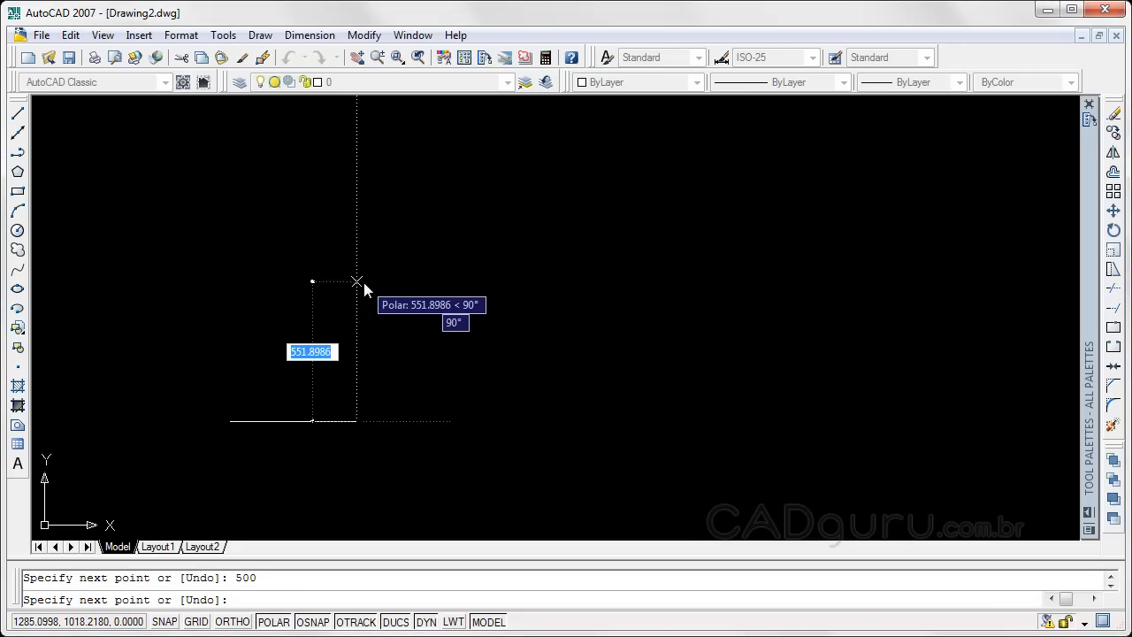
text(500)
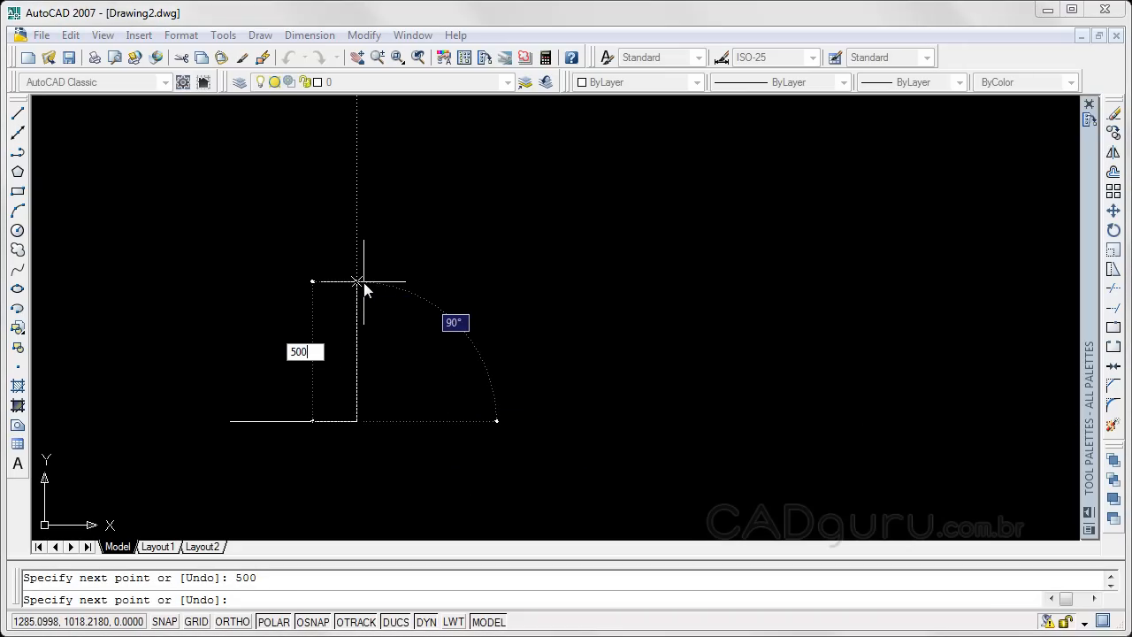
key(Return)
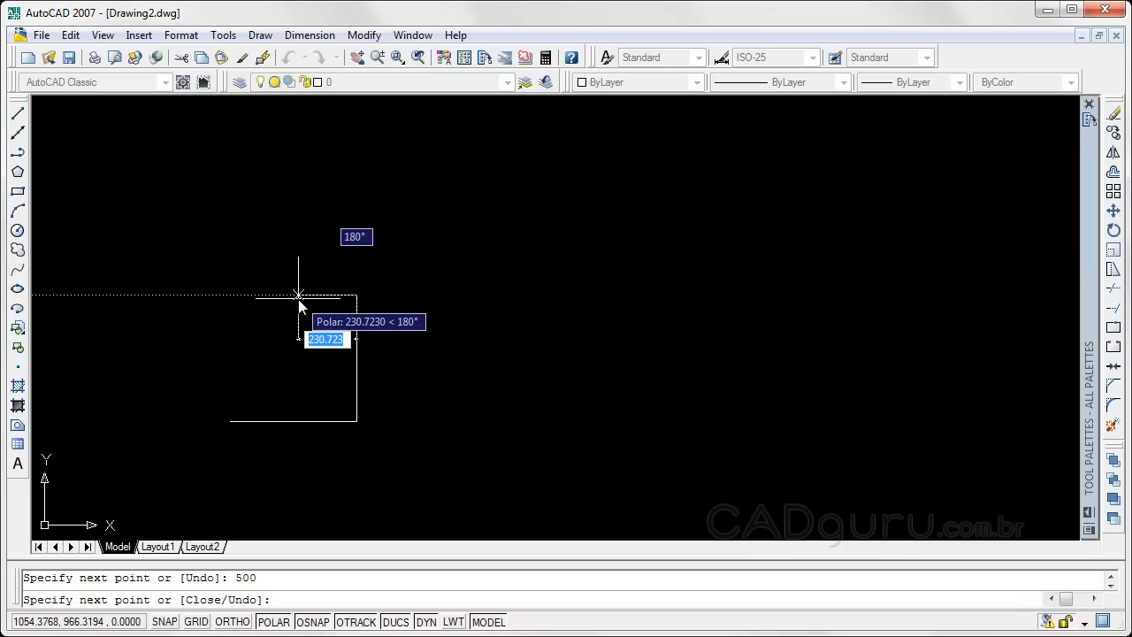
Step: Continue the outline with a 250-unit segment to the left and a 250-unit segment straight down
text(250)
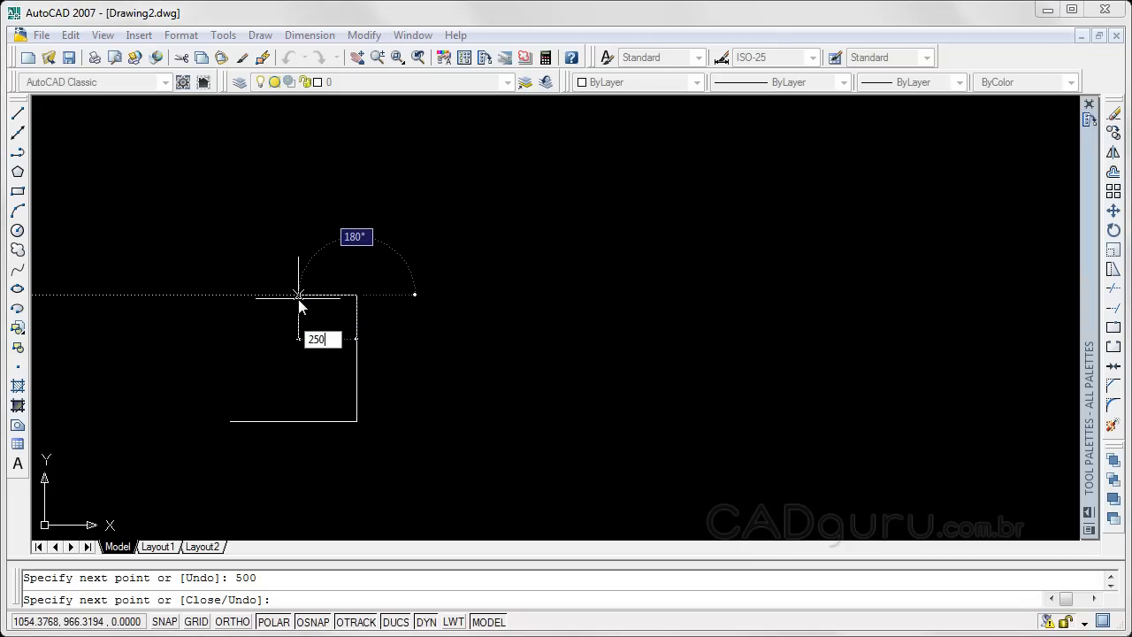
key(Return)
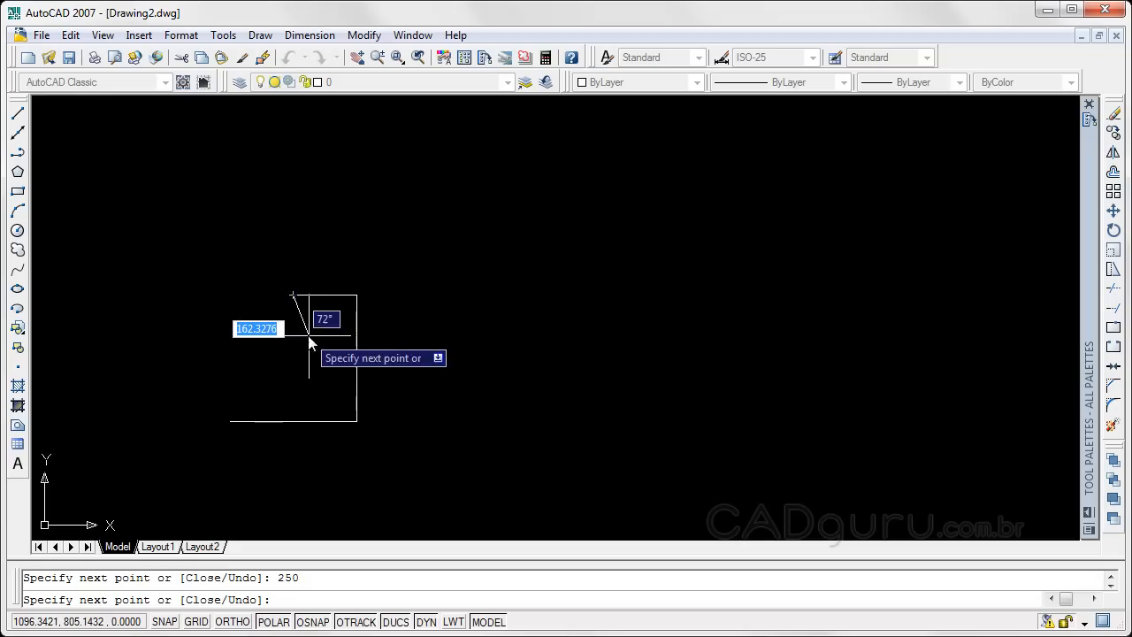
text(250)
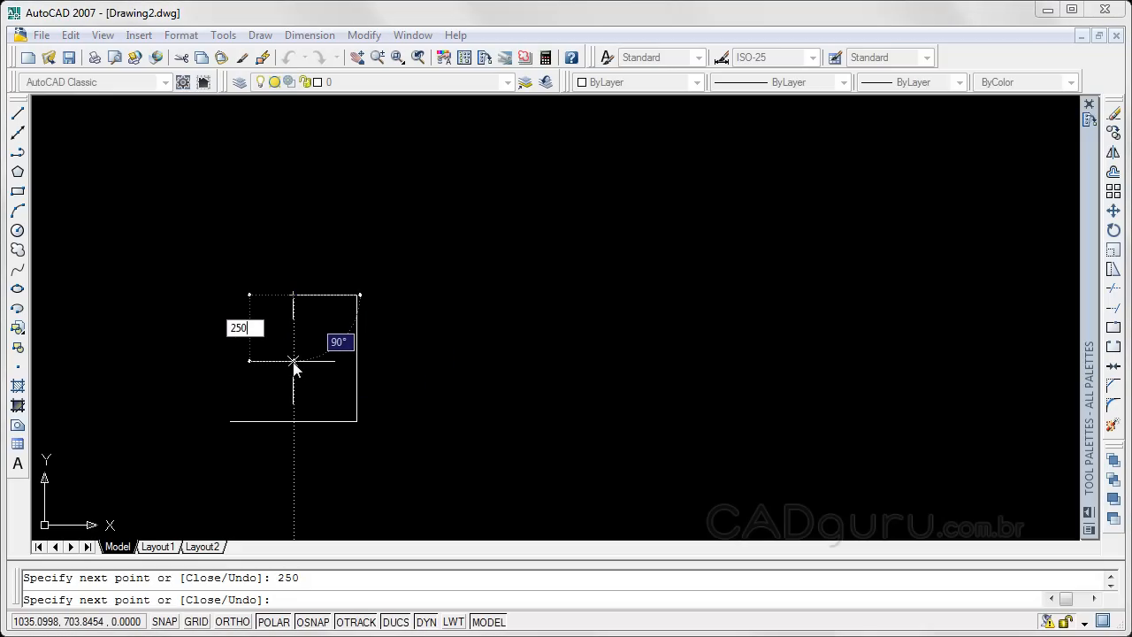
key(Return)
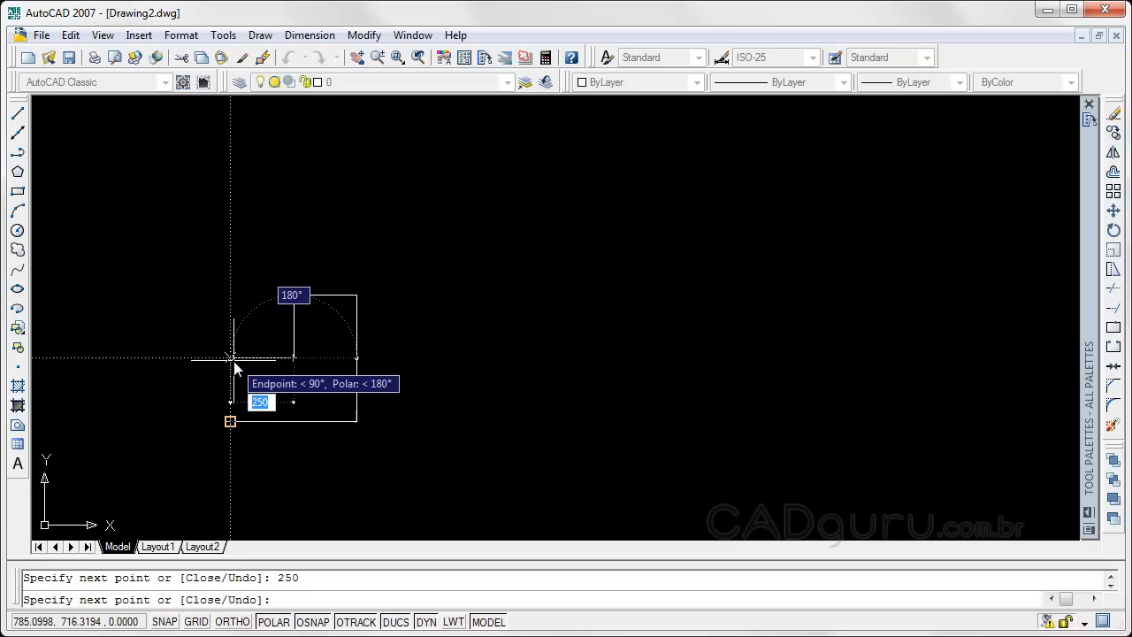
Step: Extend the outline 250 units left to align with its starting point, and close the L-shape down to that point
click(233, 362)
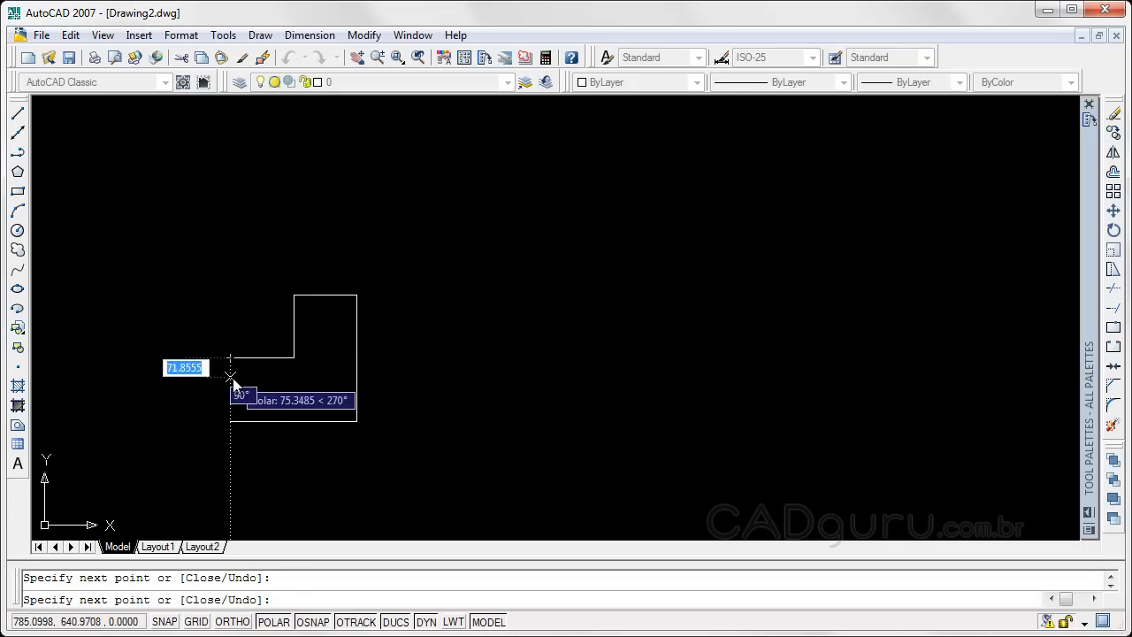
click(230, 416)
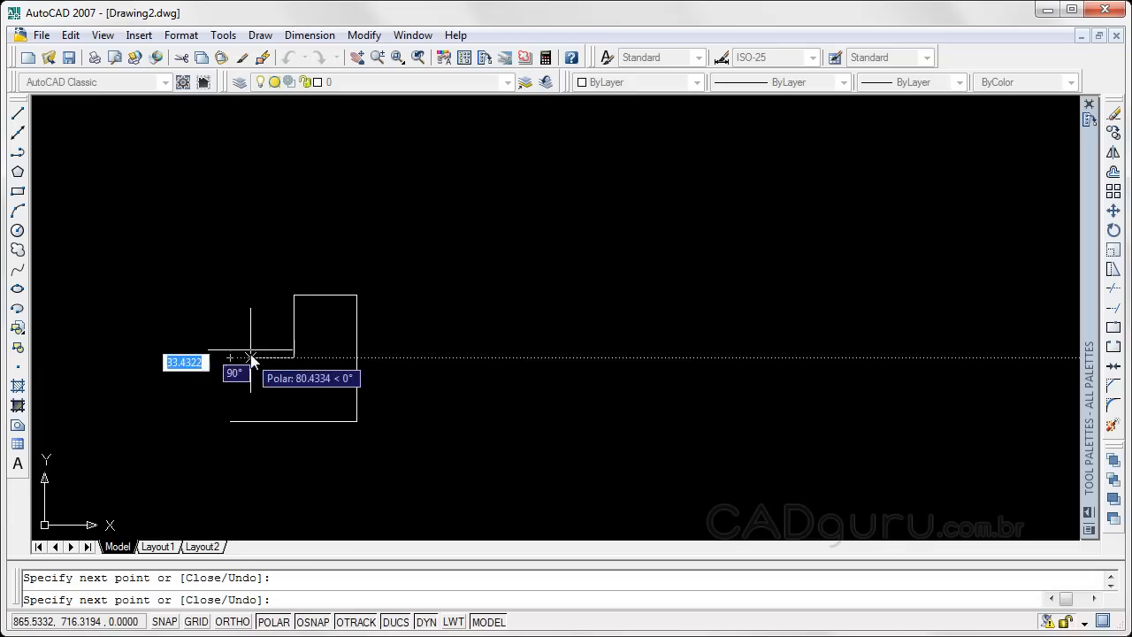
click(230, 358)
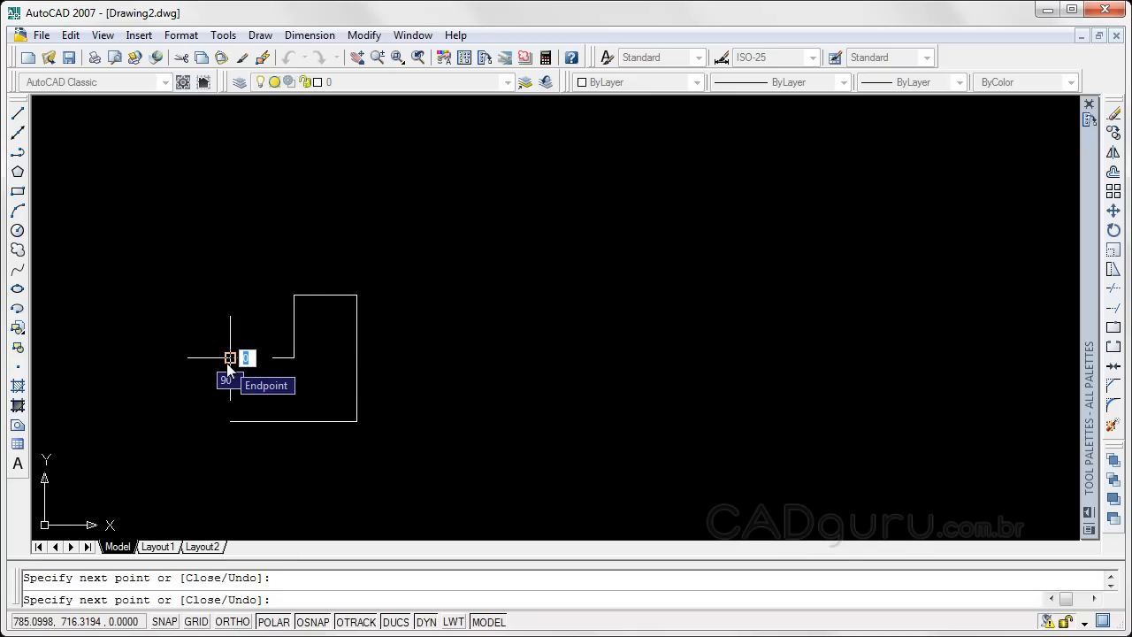
click(230, 427)
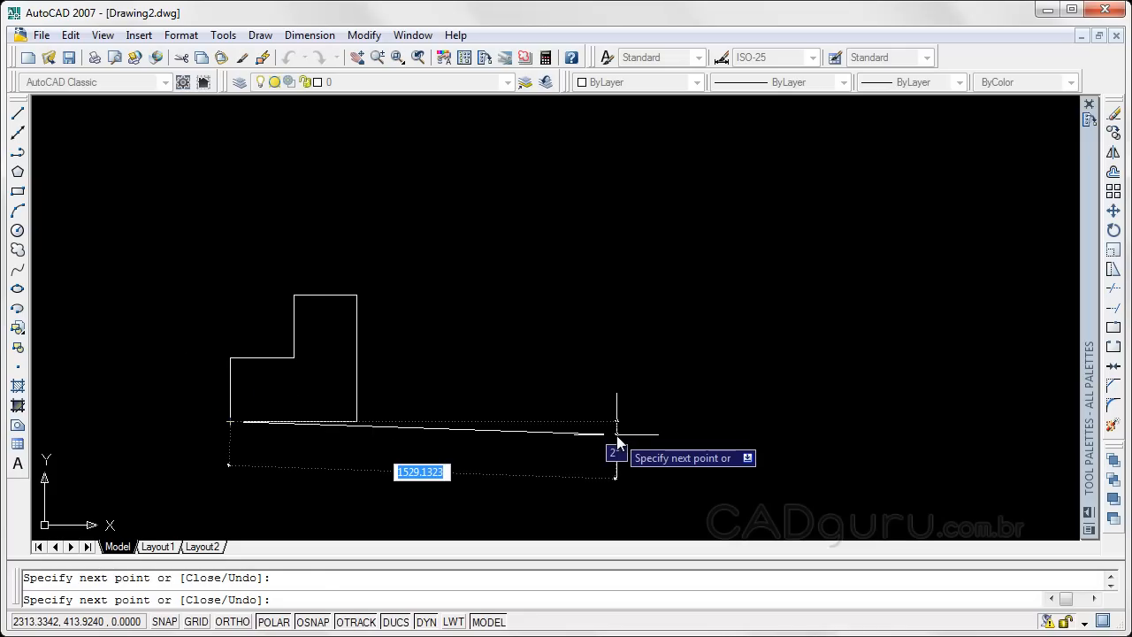
key(Escape)
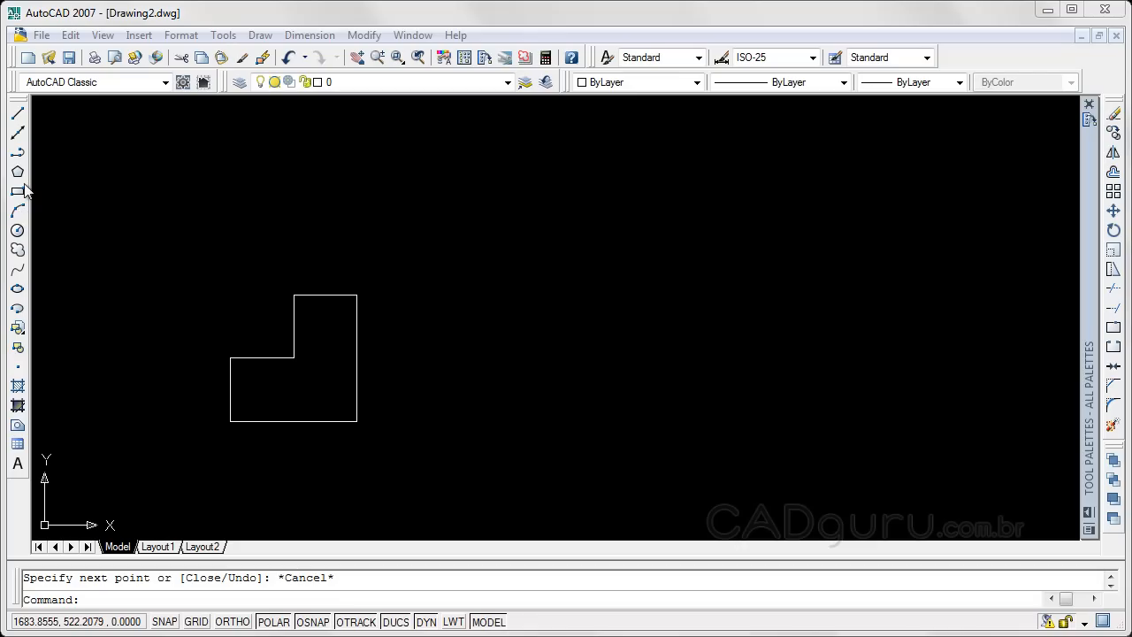
Step: Draw a three-point arc bulging upward in the empty area to the right of the L-shape
click(18, 210)
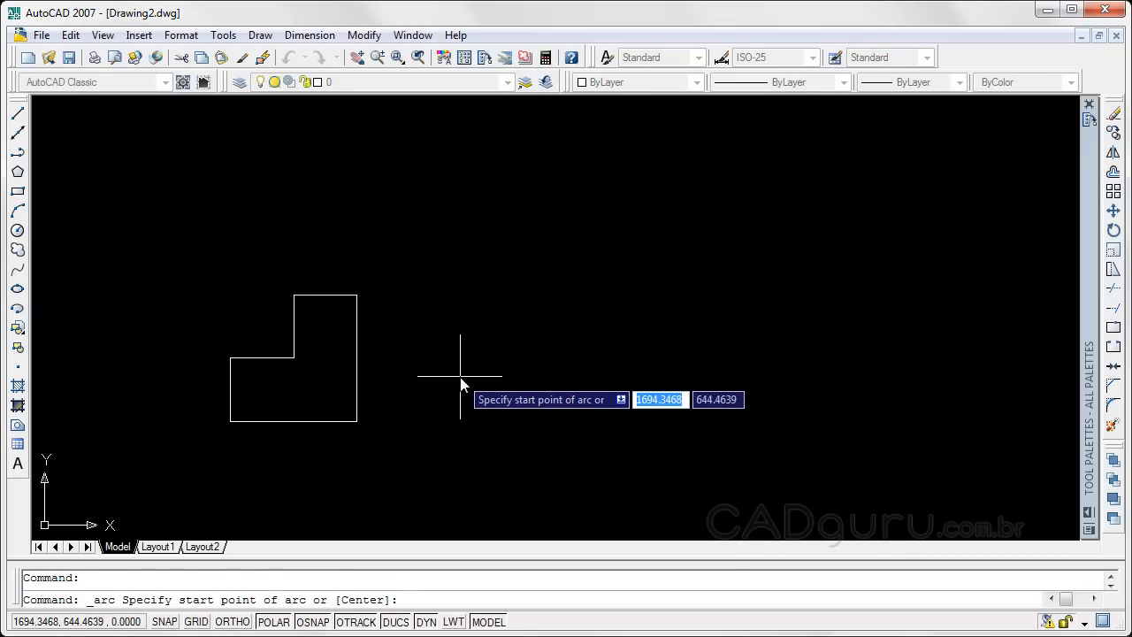
click(489, 386)
click(646, 305)
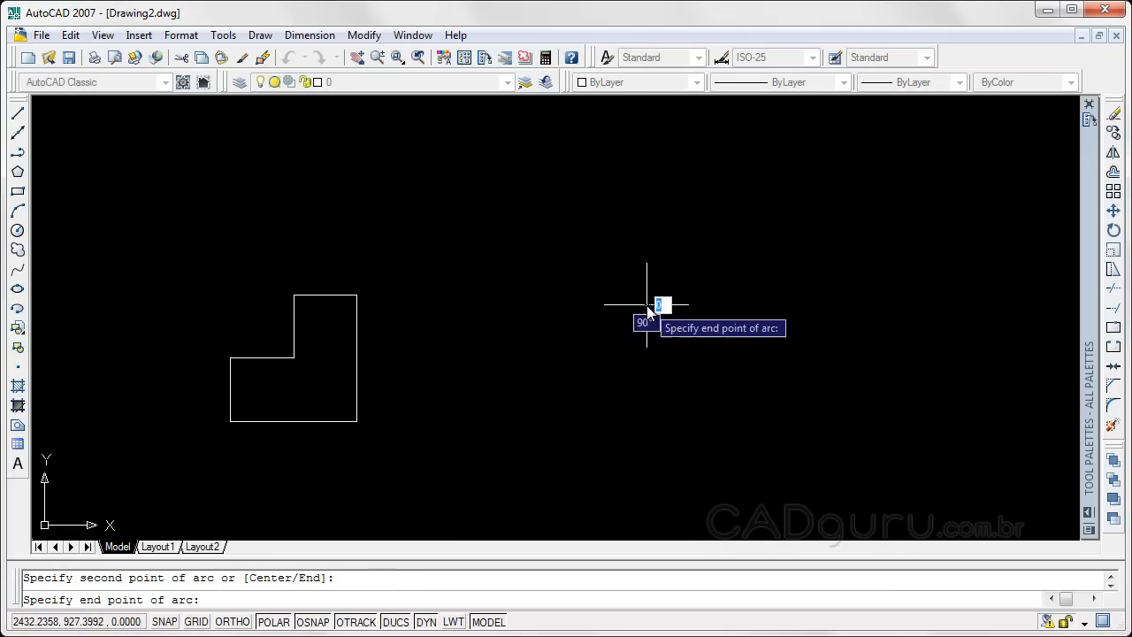
click(729, 393)
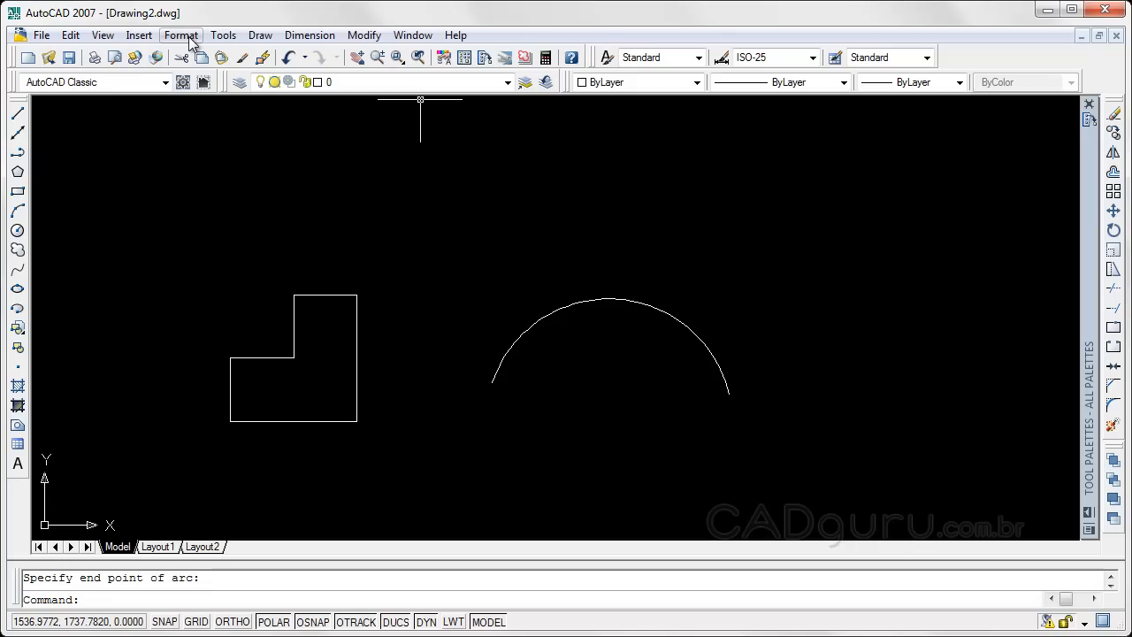
click(261, 37)
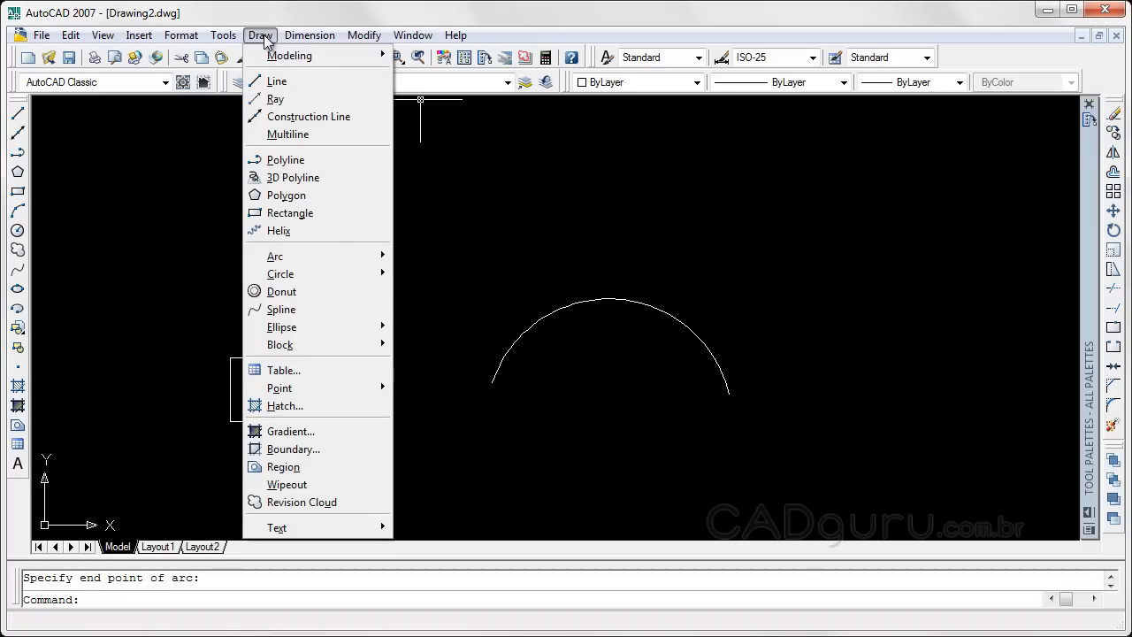
mouse_move(382, 257)
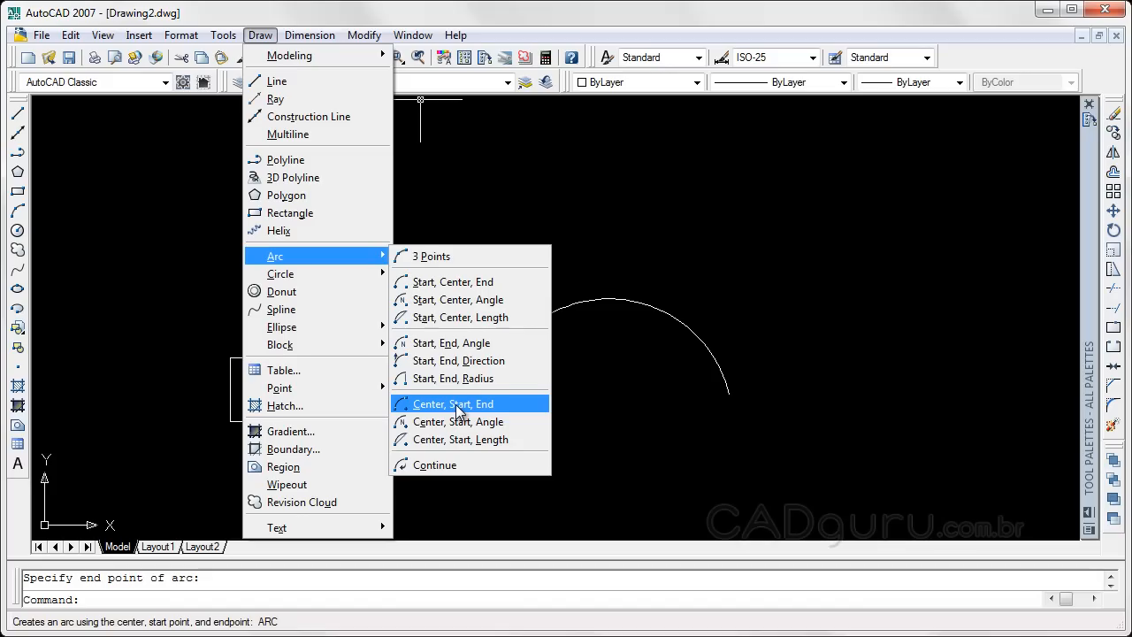
click(463, 464)
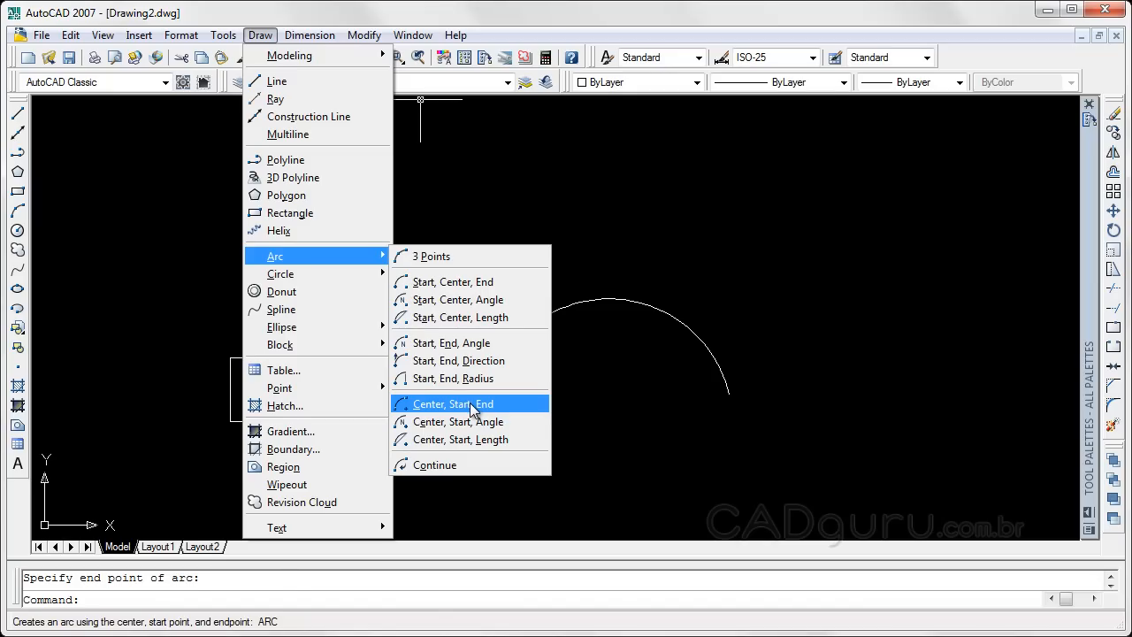
click(473, 406)
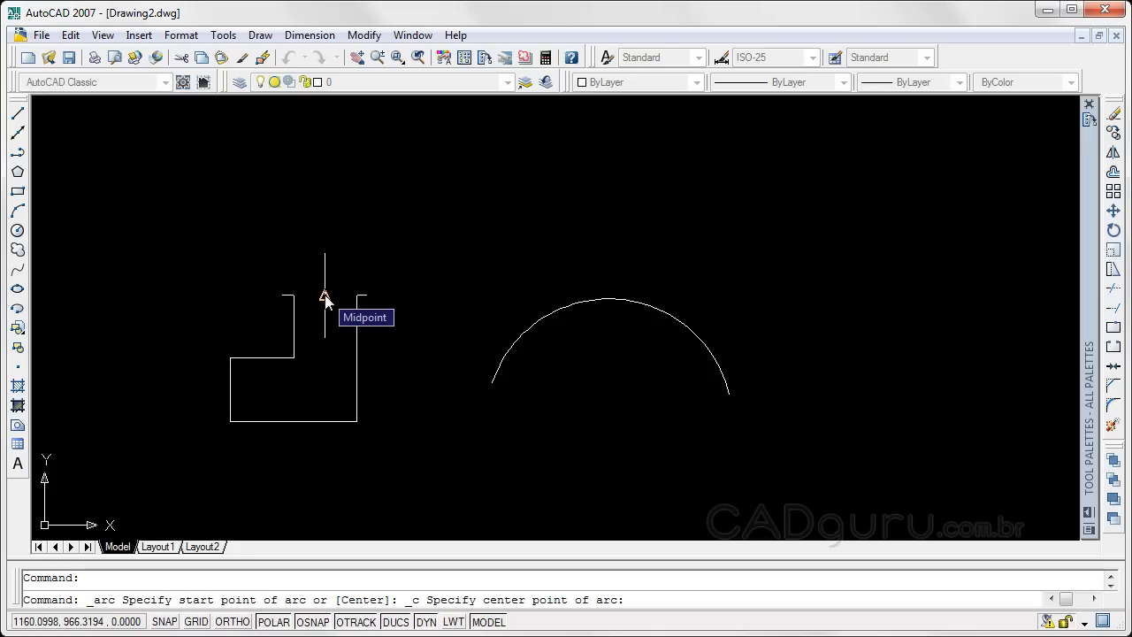
click(325, 299)
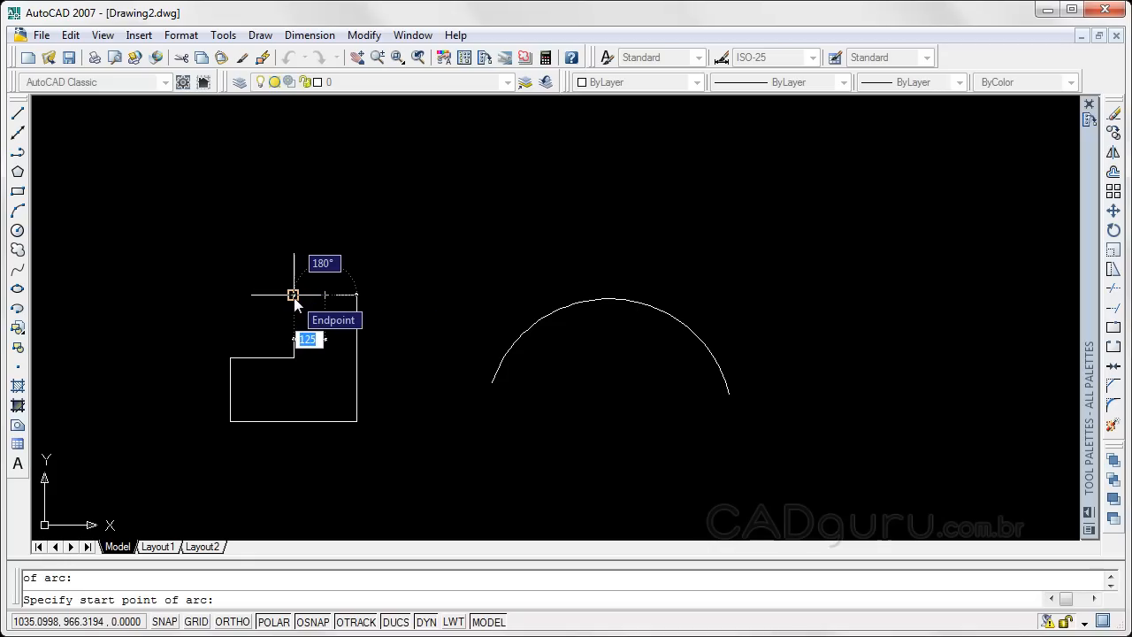
click(292, 295)
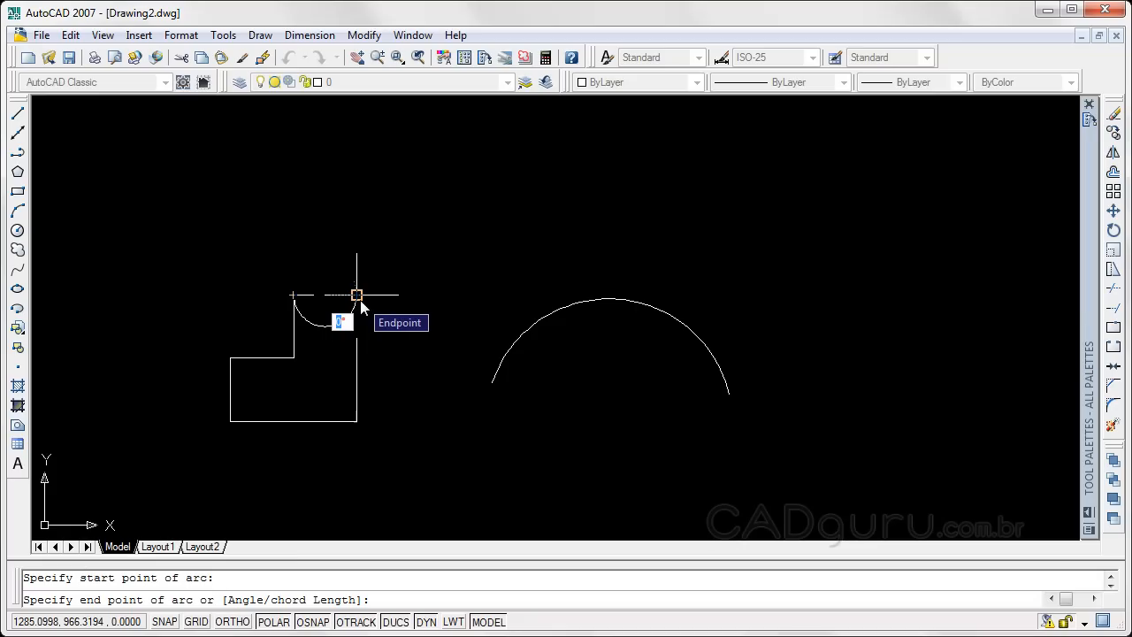
key(Return)
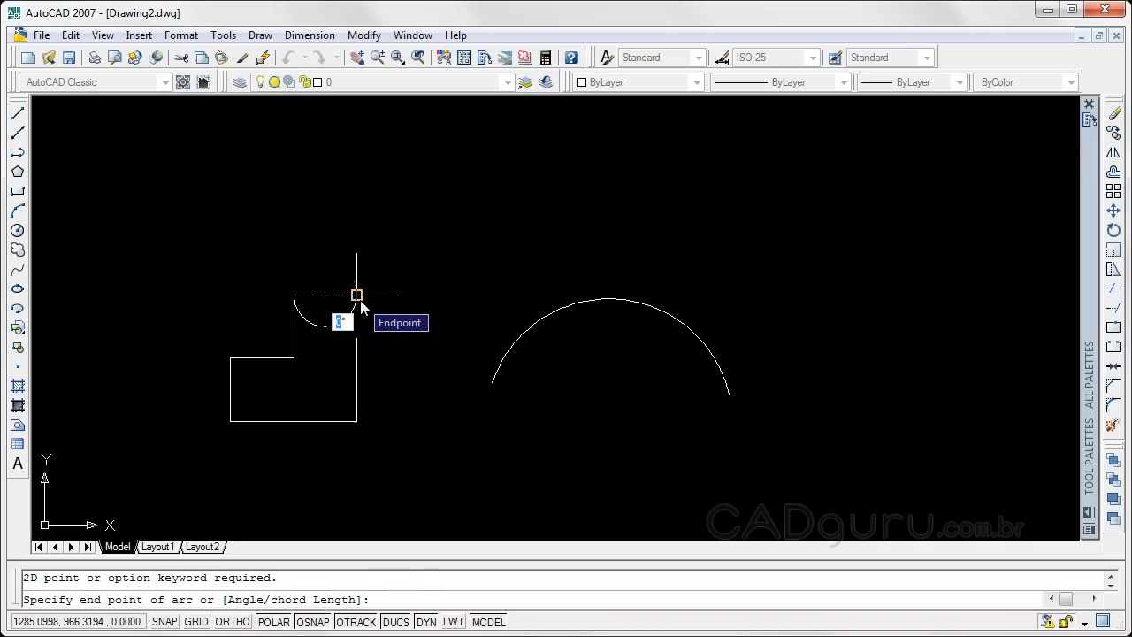
key(Escape)
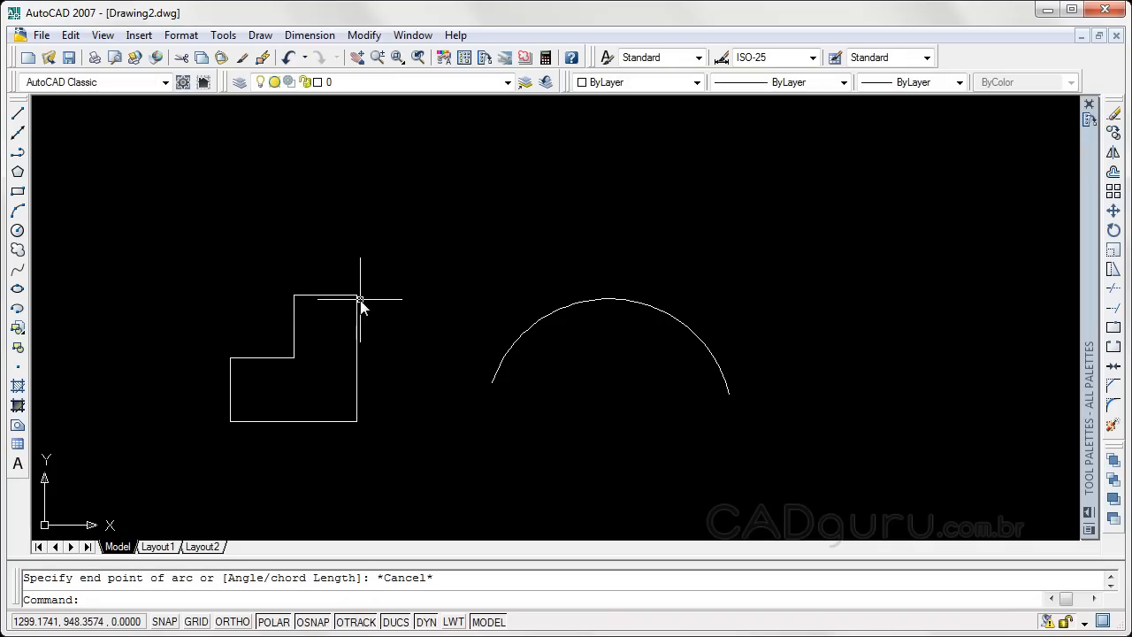
Step: Draw a Center, Start, End arc centred on the top edge's midpoint, from the edge's right corner to its left corner
click(181, 35)
mouse_move(257, 37)
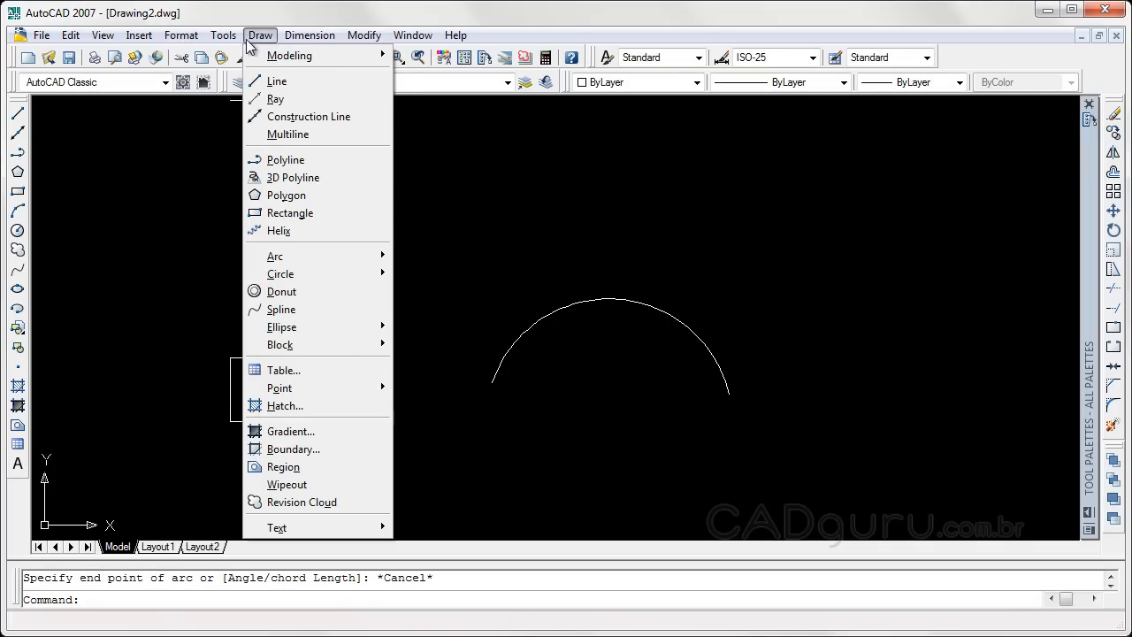
mouse_move(327, 257)
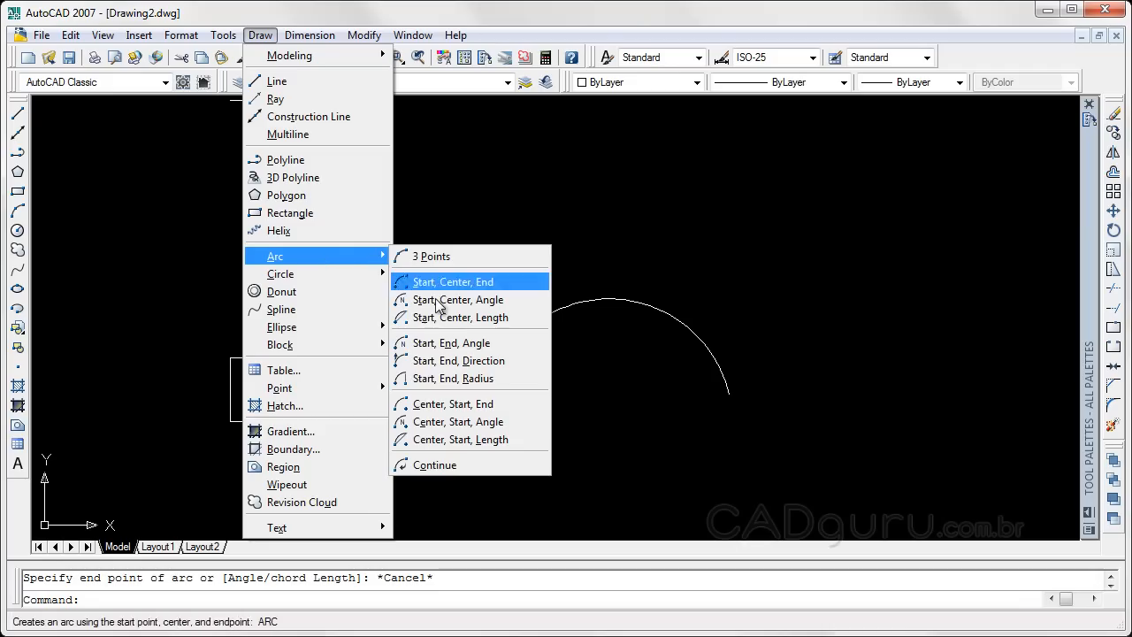
click(452, 403)
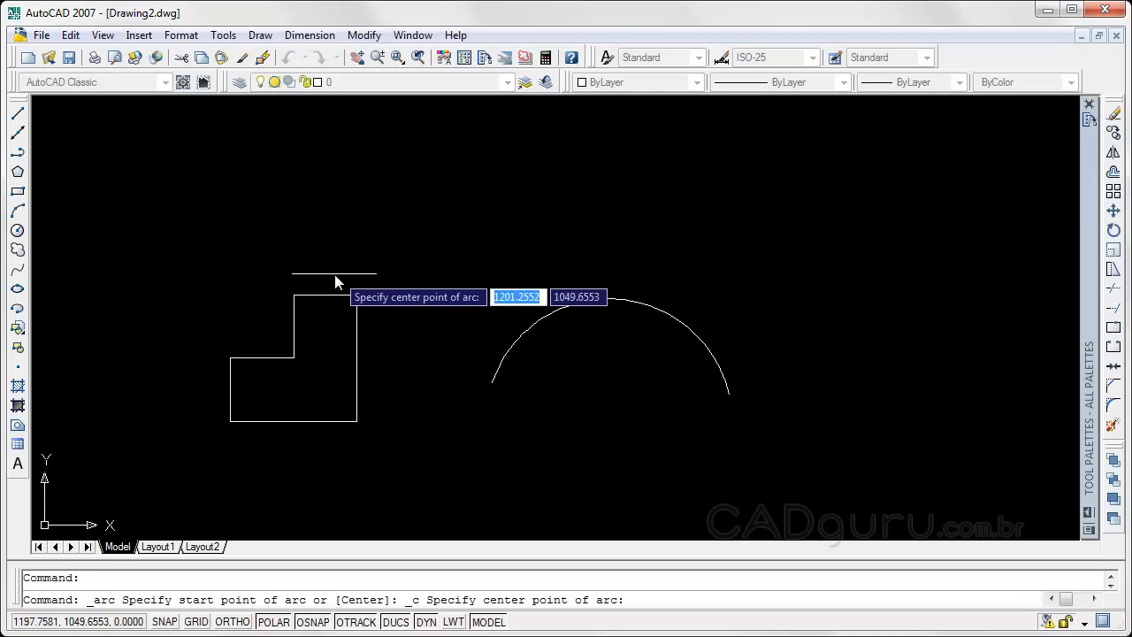
click(325, 294)
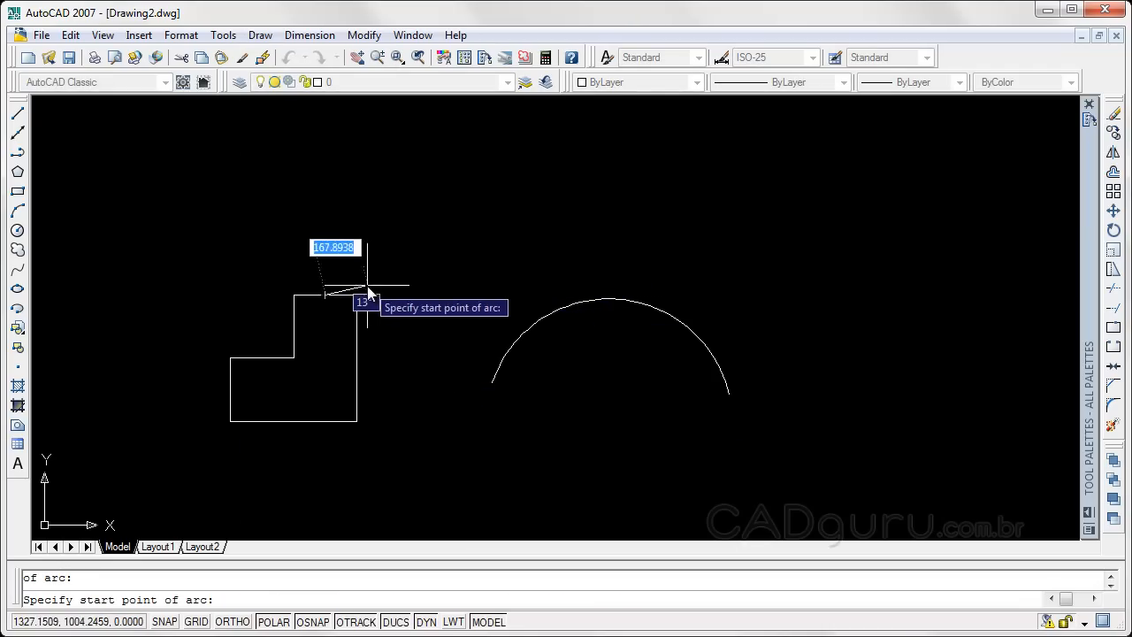
click(357, 295)
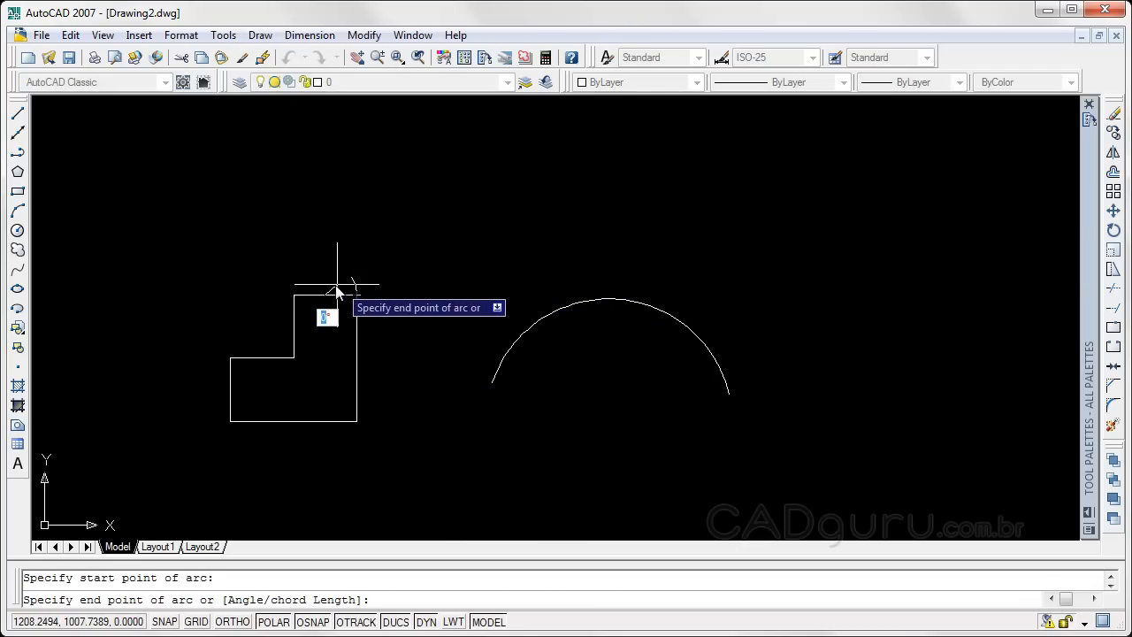
click(293, 294)
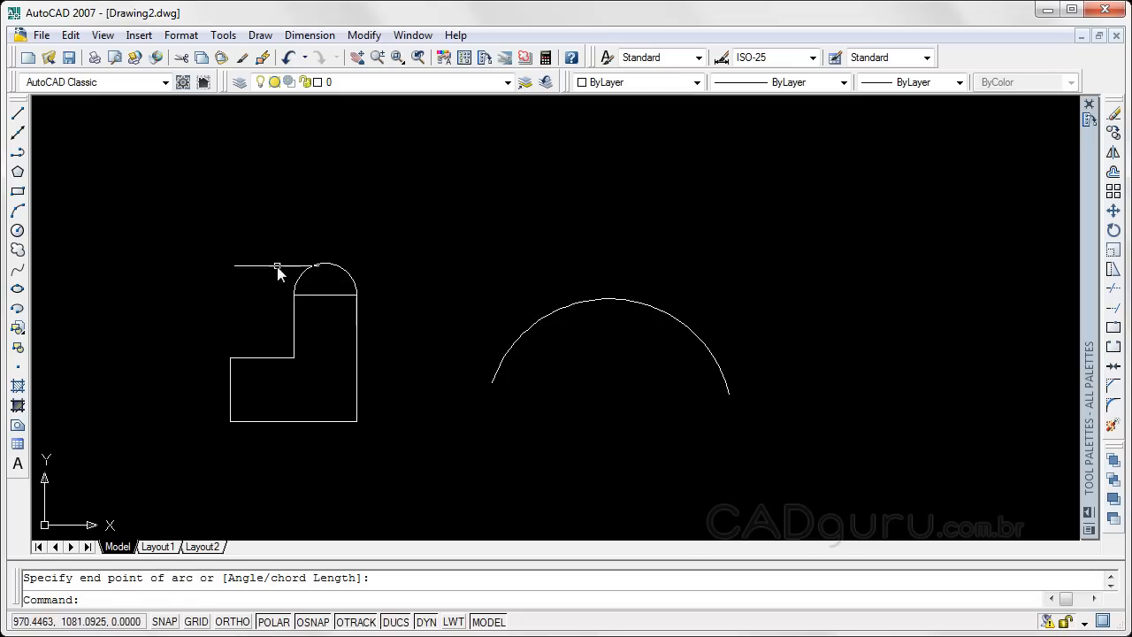
click(261, 35)
mouse_move(323, 261)
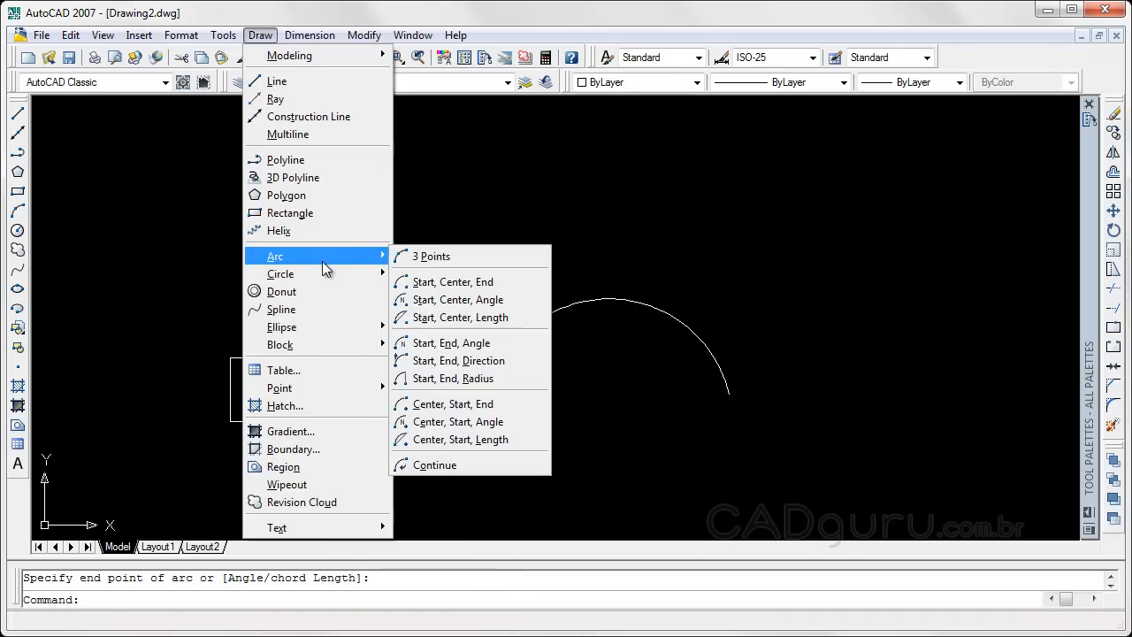
click(475, 403)
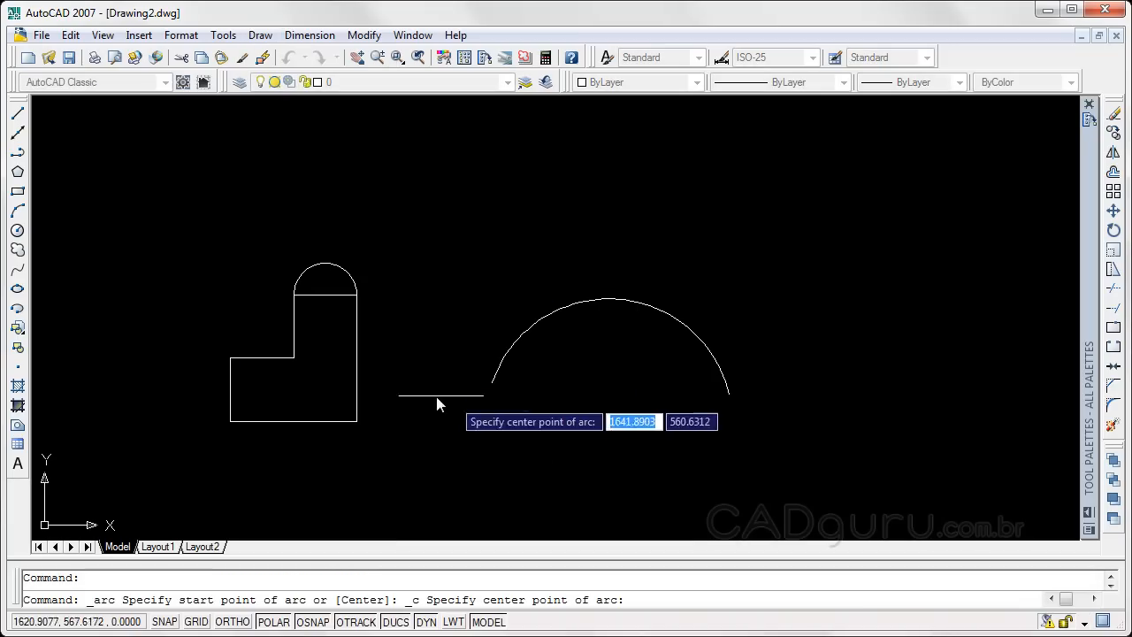
click(228, 390)
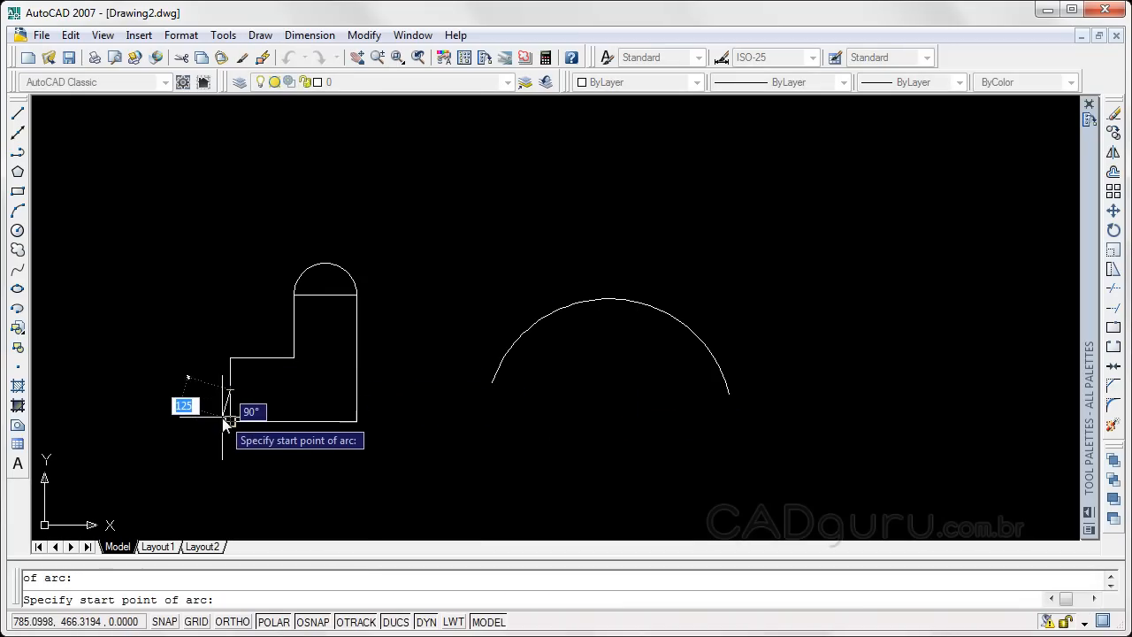
click(230, 421)
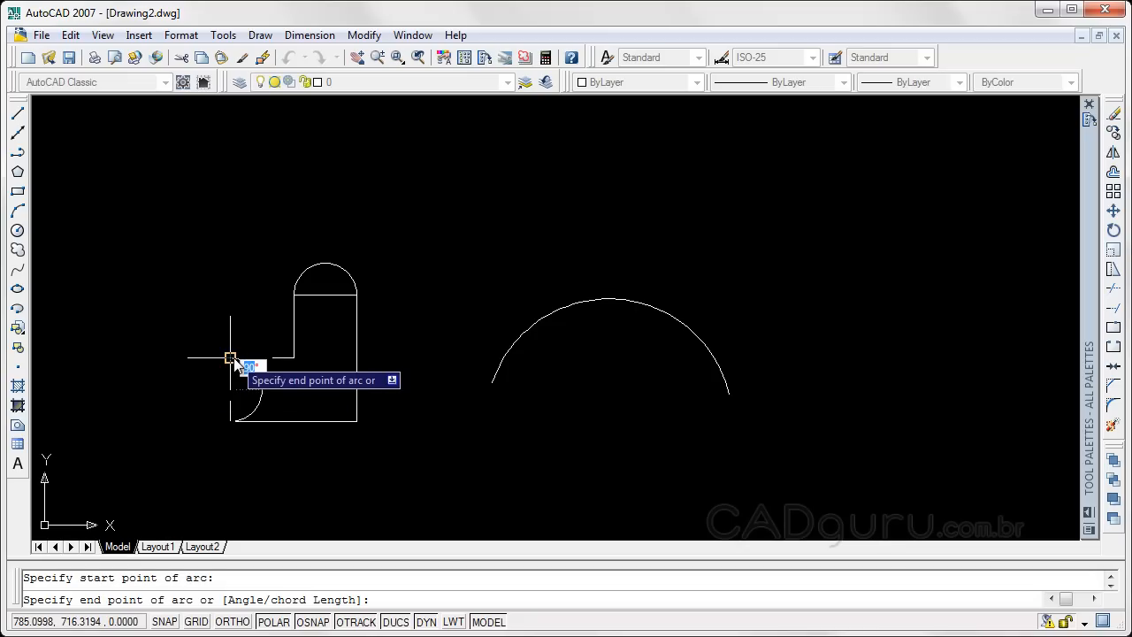
key(Escape)
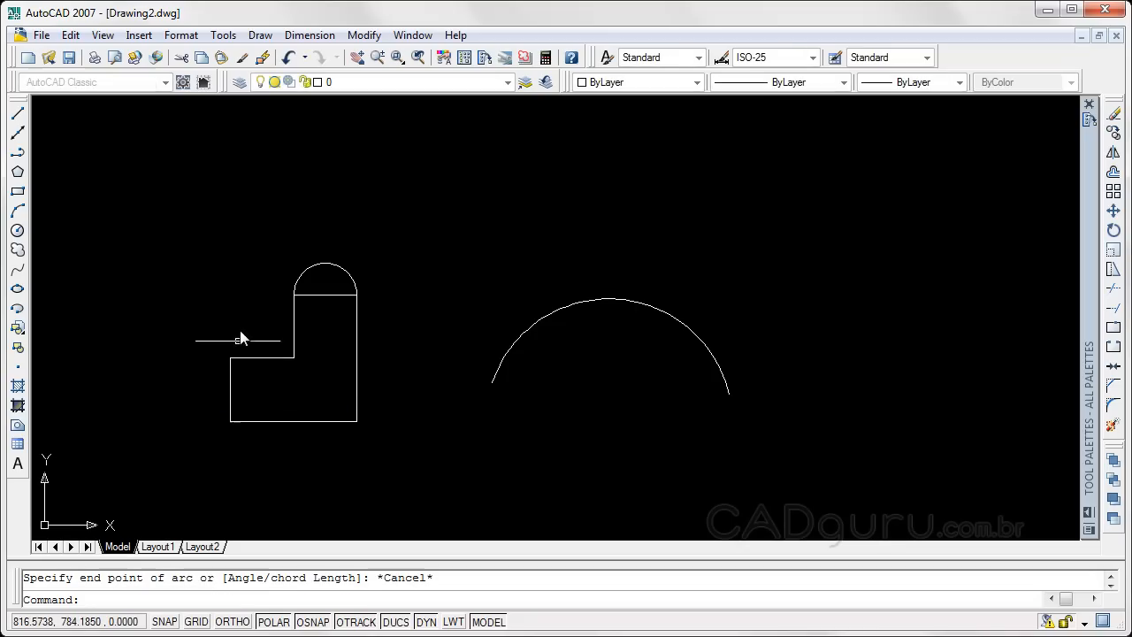
Step: Draw a Center, Start, End arc centred on the L-shape's left edge midpoint, from the edge's upper corner to its lower corner
click(260, 37)
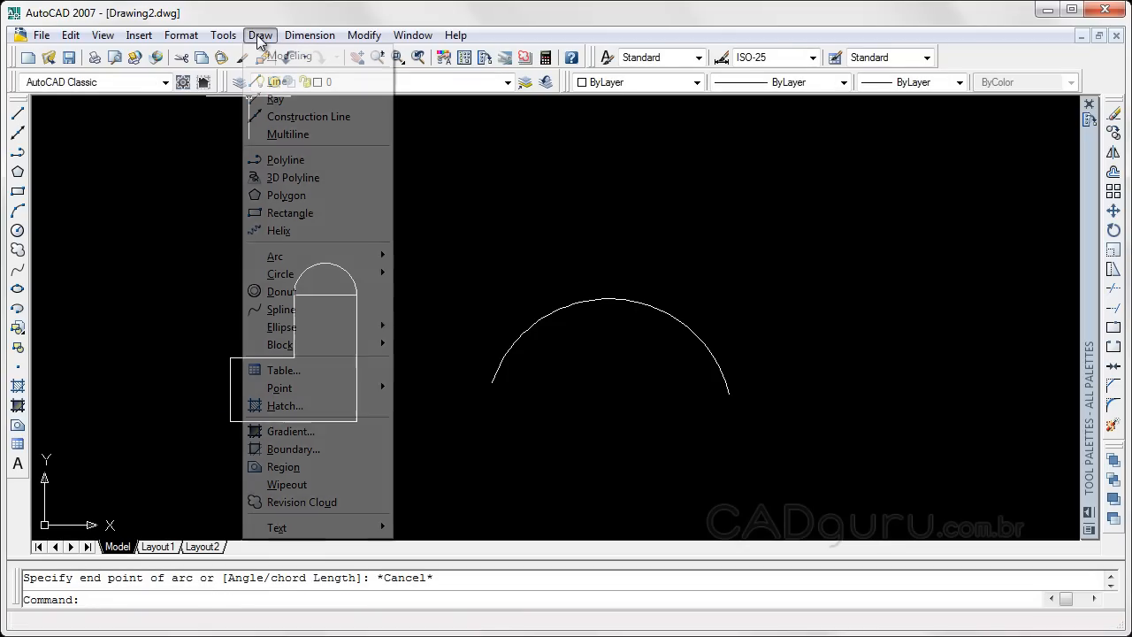
mouse_move(337, 262)
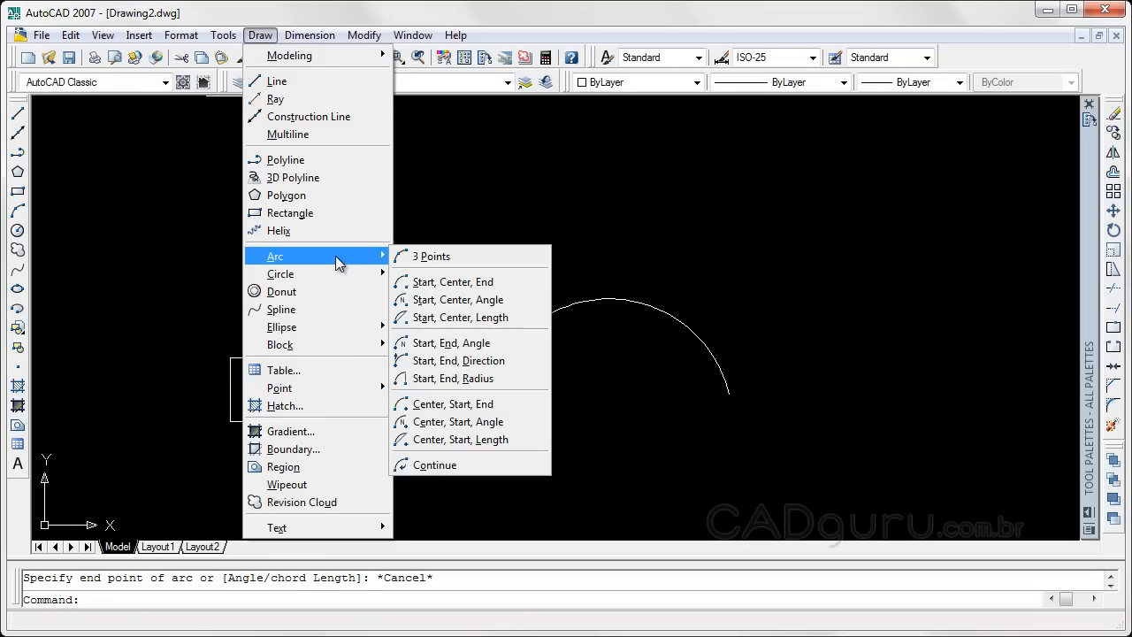
click(491, 407)
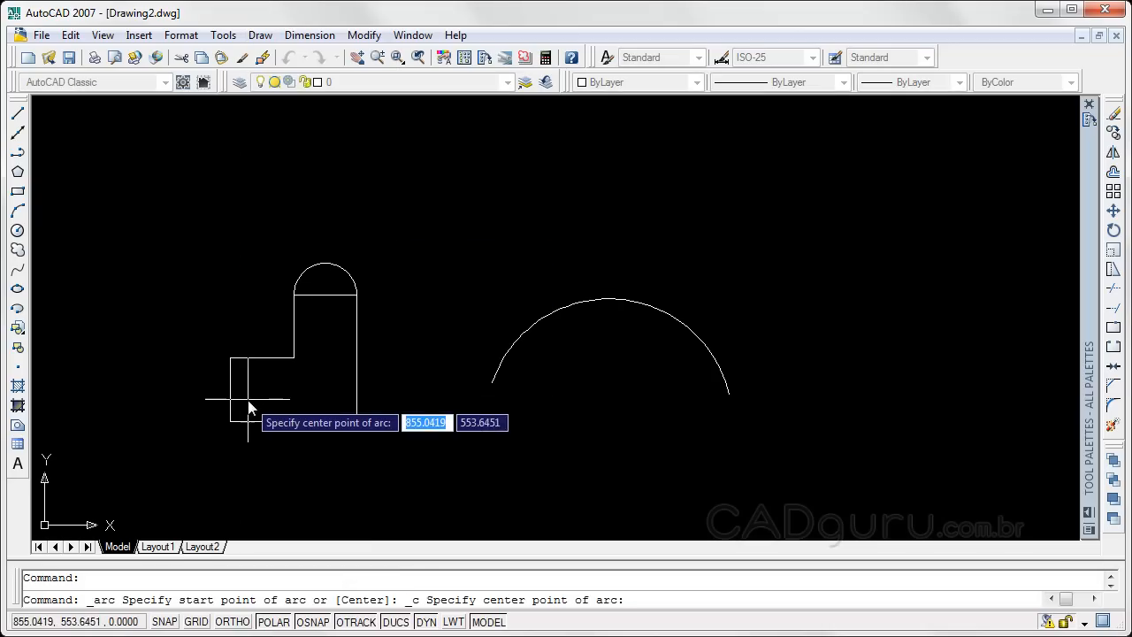
click(229, 390)
click(230, 358)
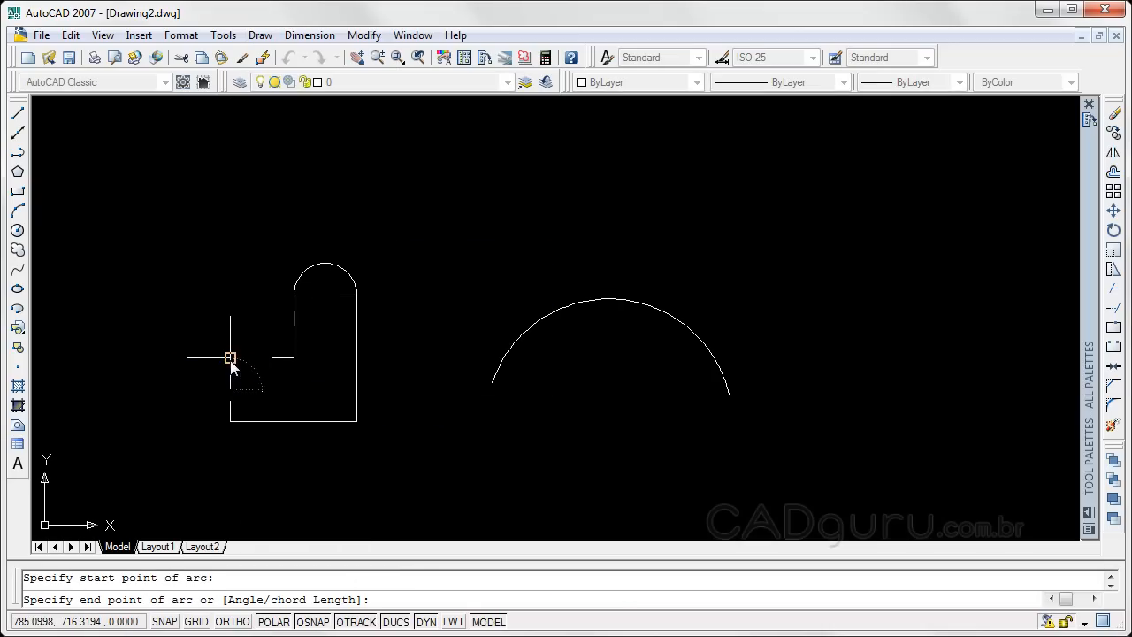
click(229, 422)
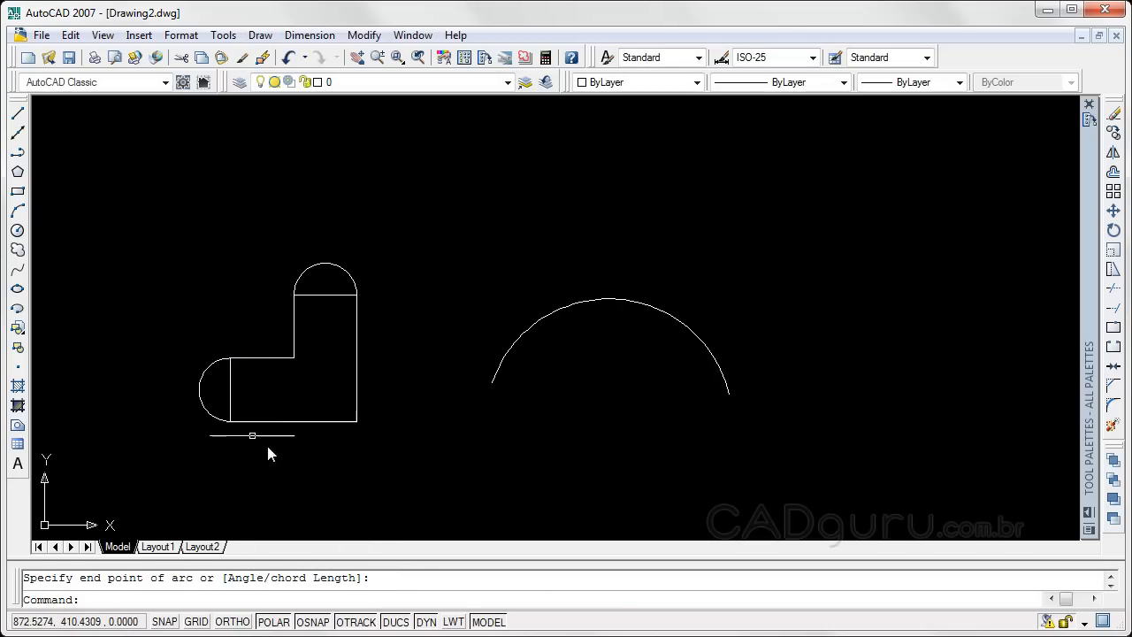